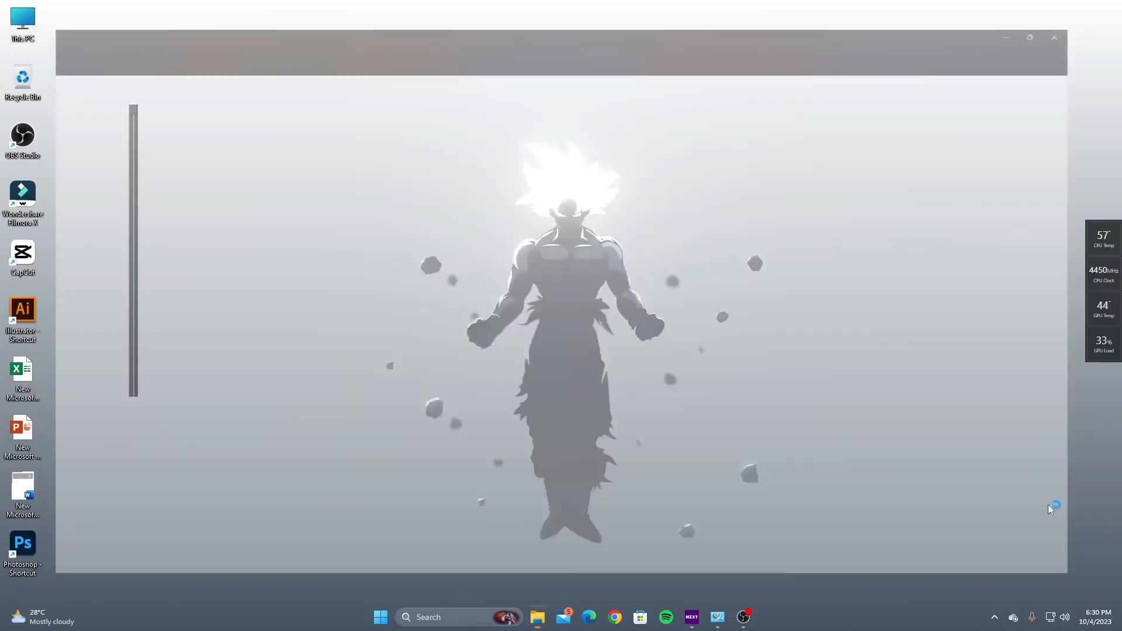
Open the inner ArahWeaveDemo folder at D:\CAD\ArahWeaveDemo\ArahWeaveDemo to reach the demo and installer files.
double_click(296, 123)
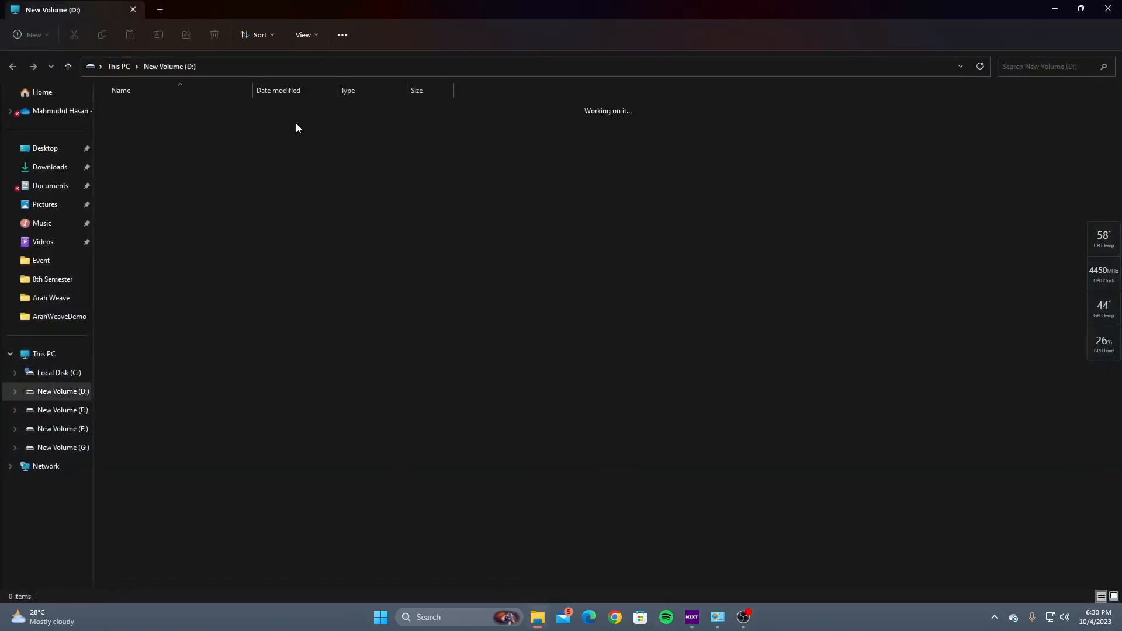
double_click(126, 127)
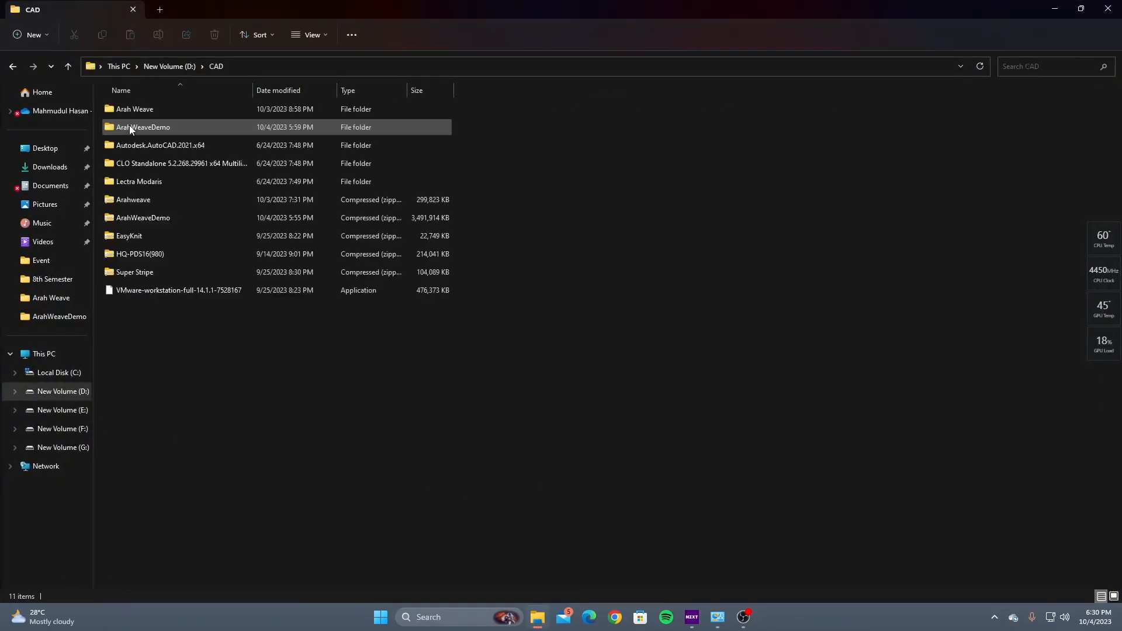
double_click(166, 127)
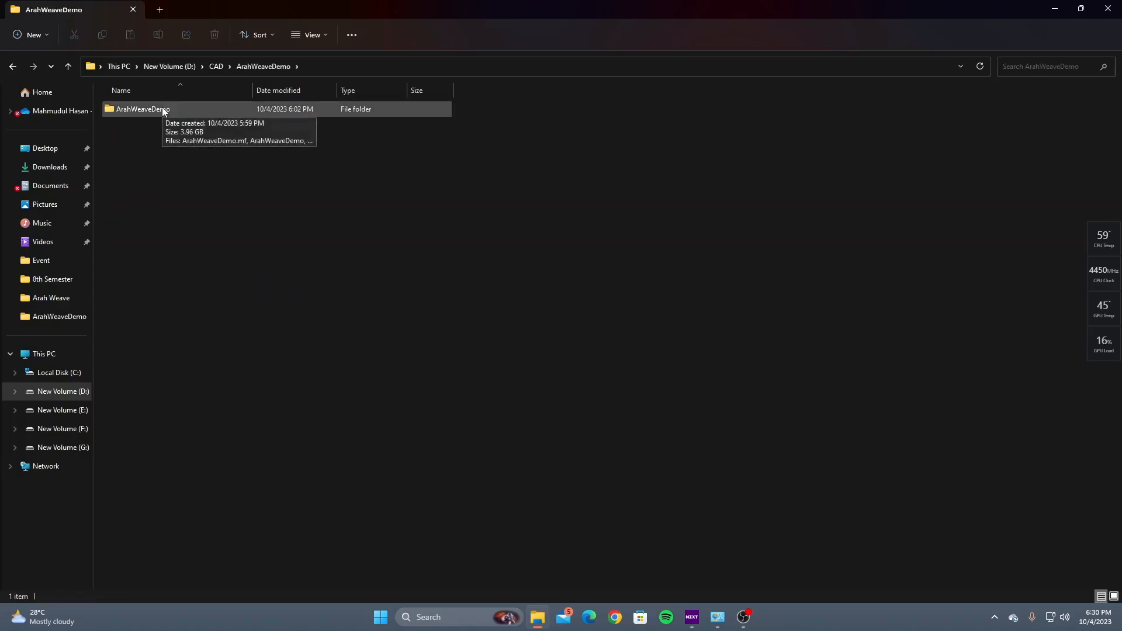
click(13, 66)
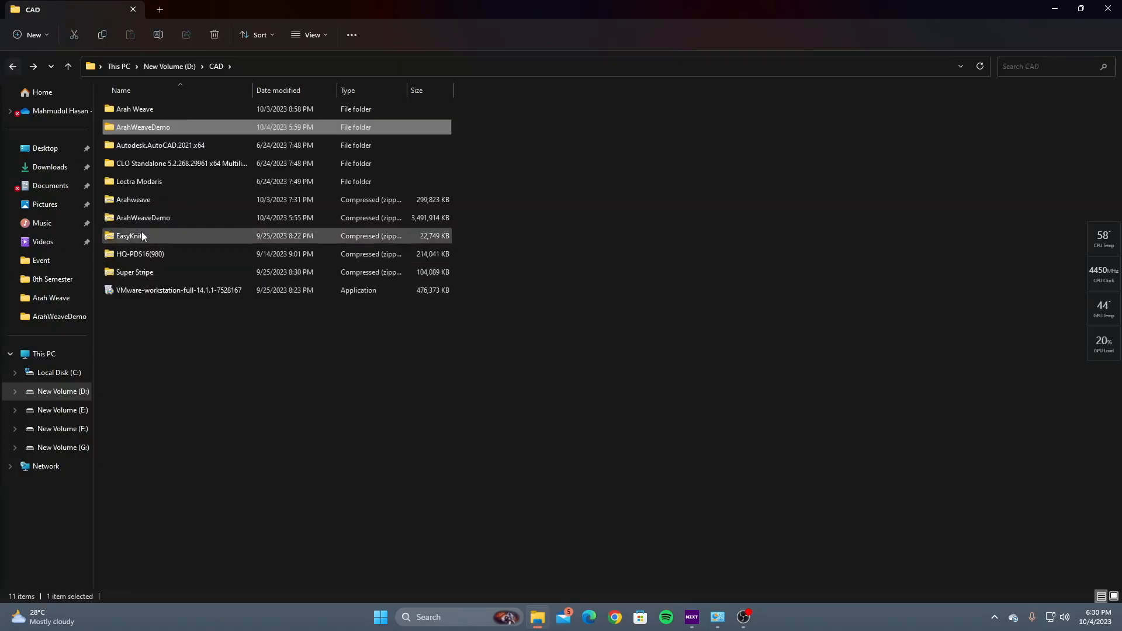
double_click(147, 125)
double_click(149, 108)
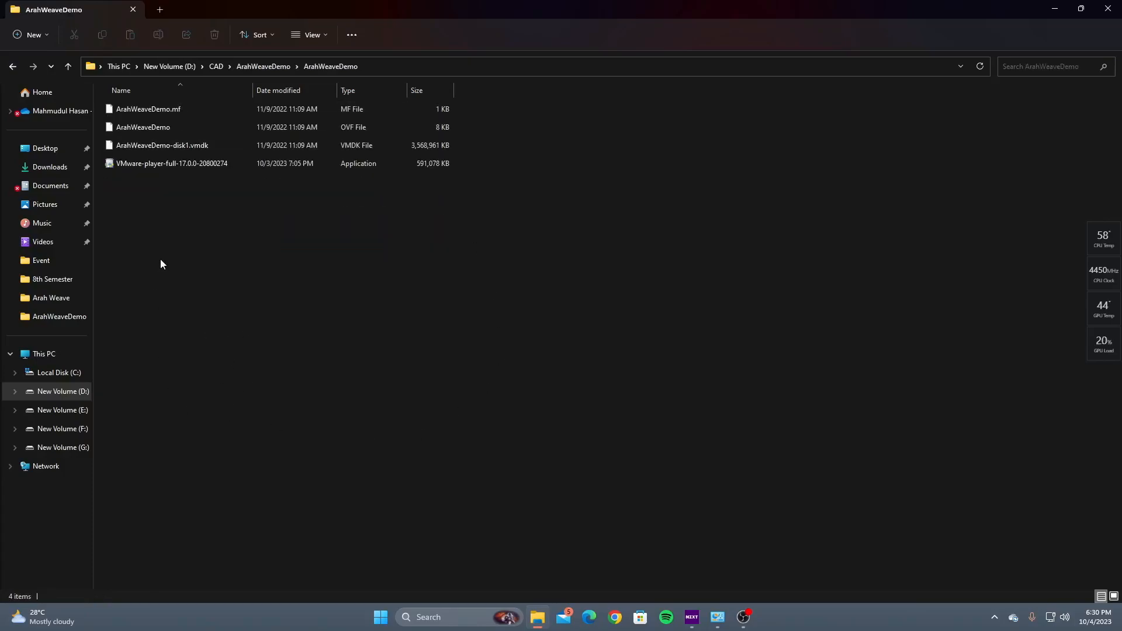
drag(223, 335, 267, 111)
click(375, 301)
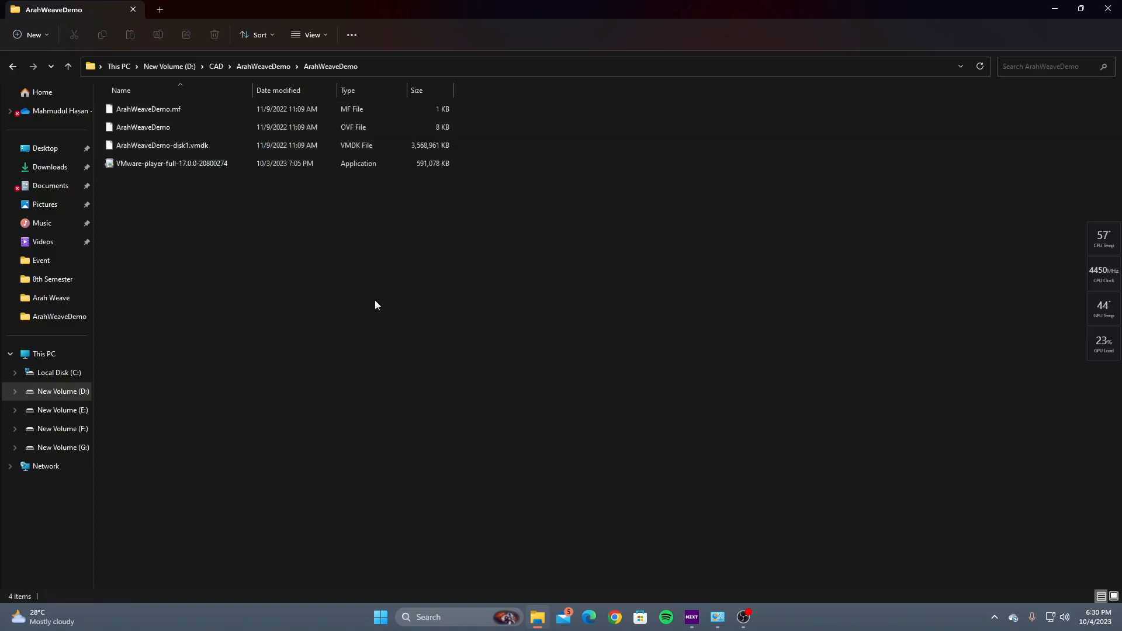
Run the VMware-player-full-17.0.0-20800274 installer and accept the terms of its end-user license agreement.
right_click(185, 163)
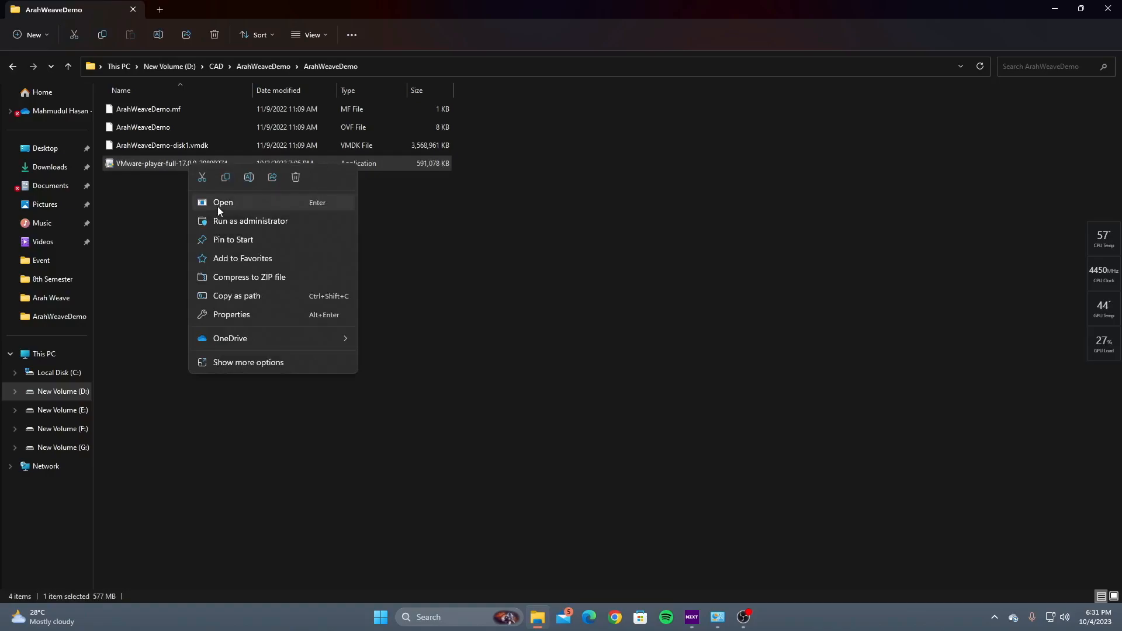
click(221, 204)
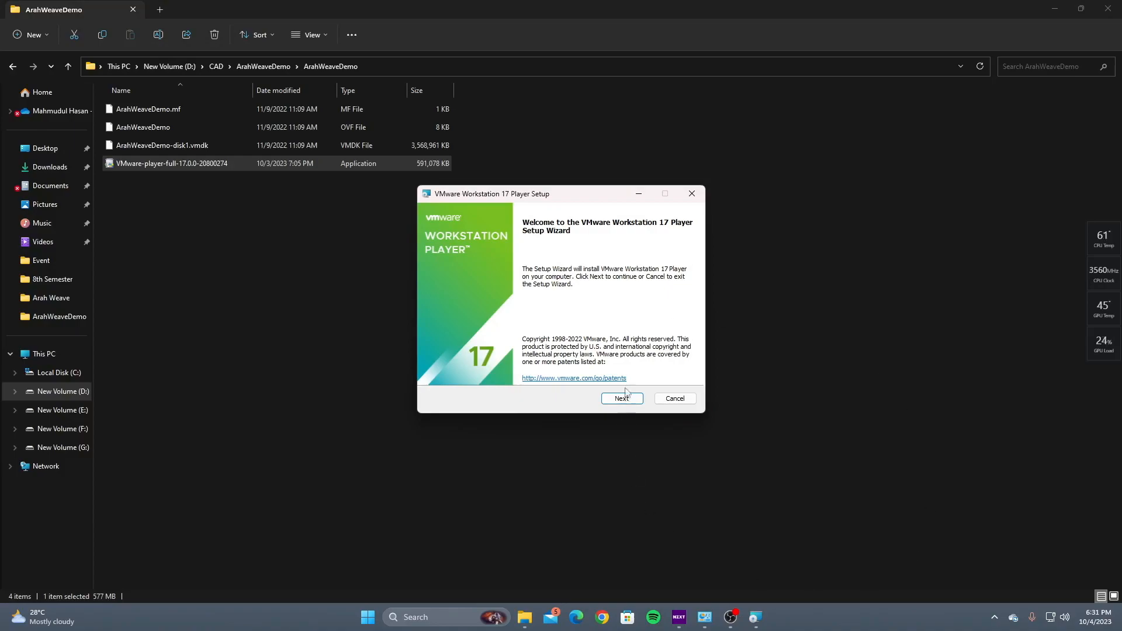
click(640, 400)
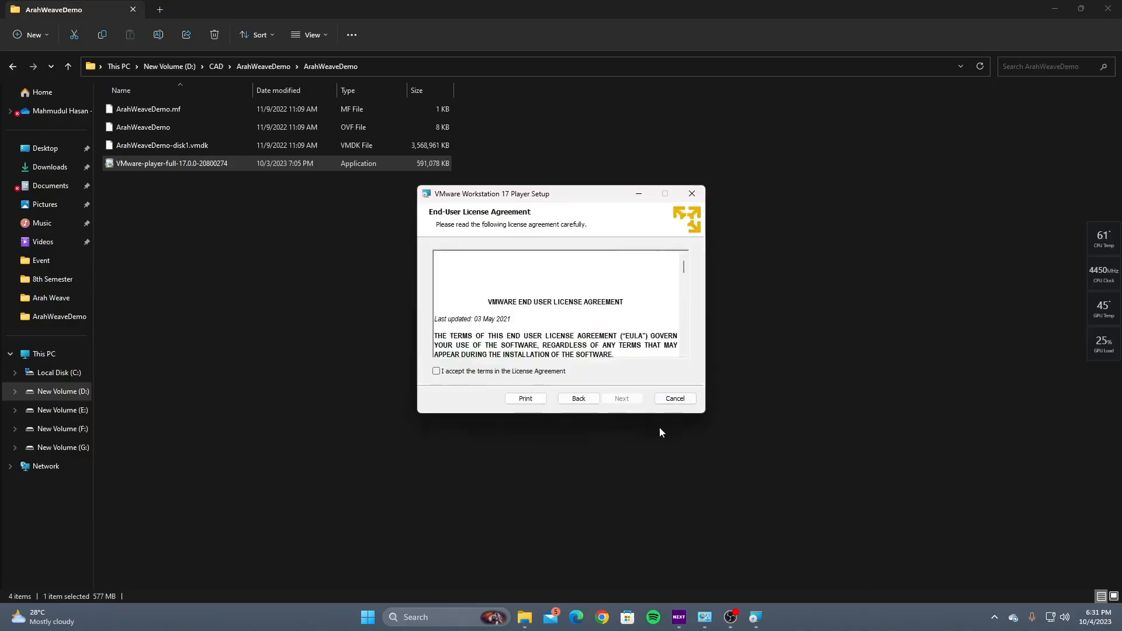
click(445, 373)
scroll(607, 314, down, 8)
scroll(609, 314, up, 8)
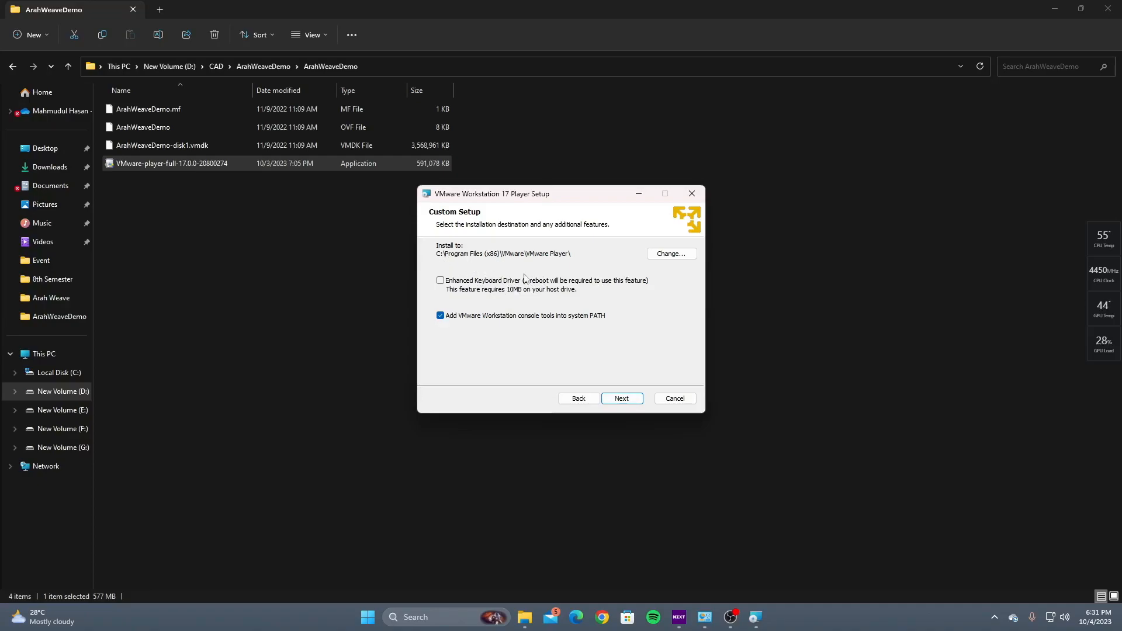
Install VMware Workstation 17 Player in the default folder, with update checks and CEIP off and both shortcuts on, and finish the setup.
click(622, 399)
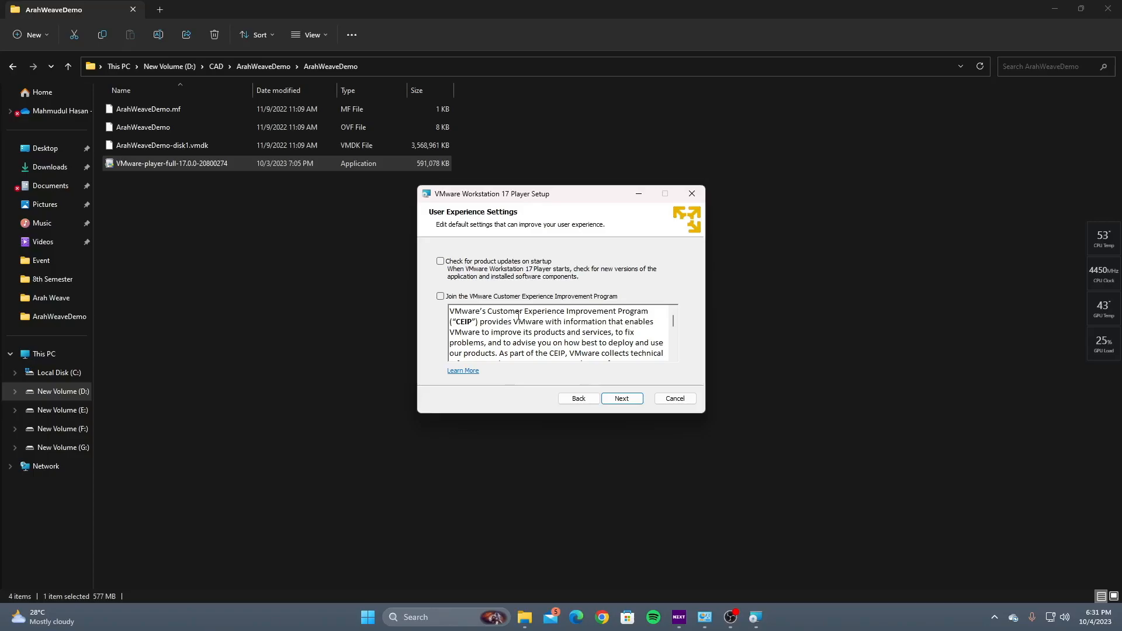
click(619, 401)
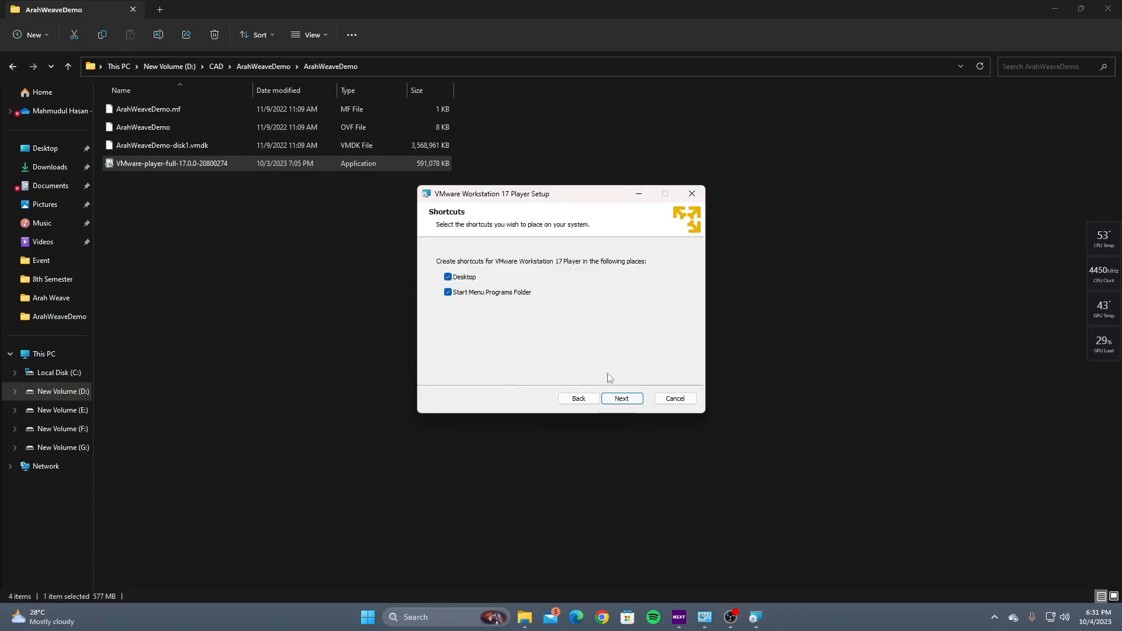
click(623, 399)
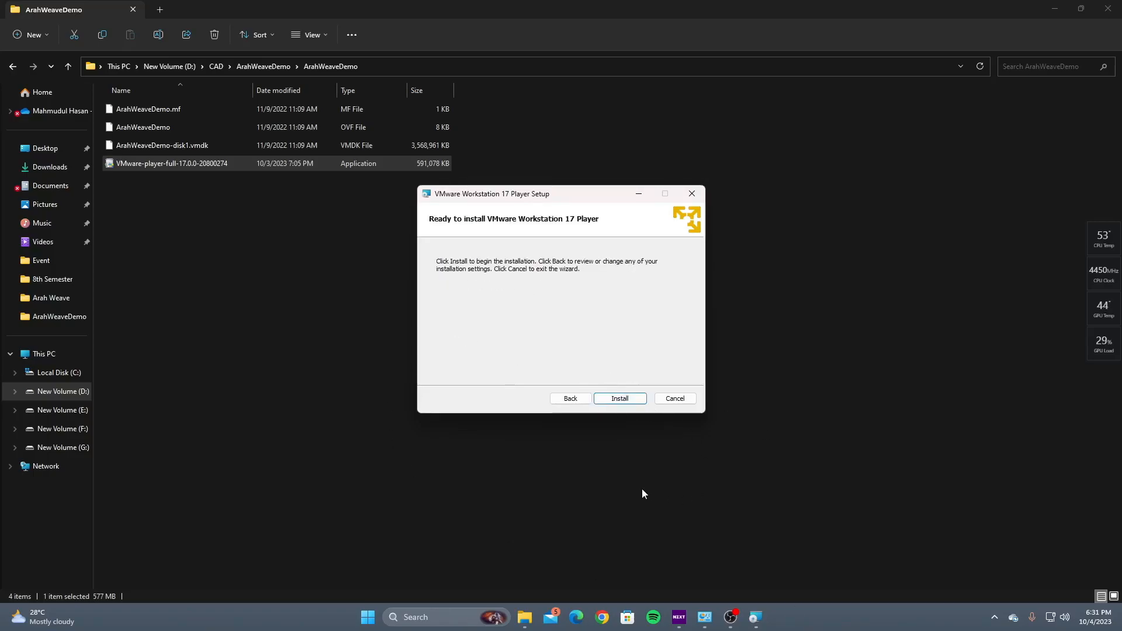
click(624, 400)
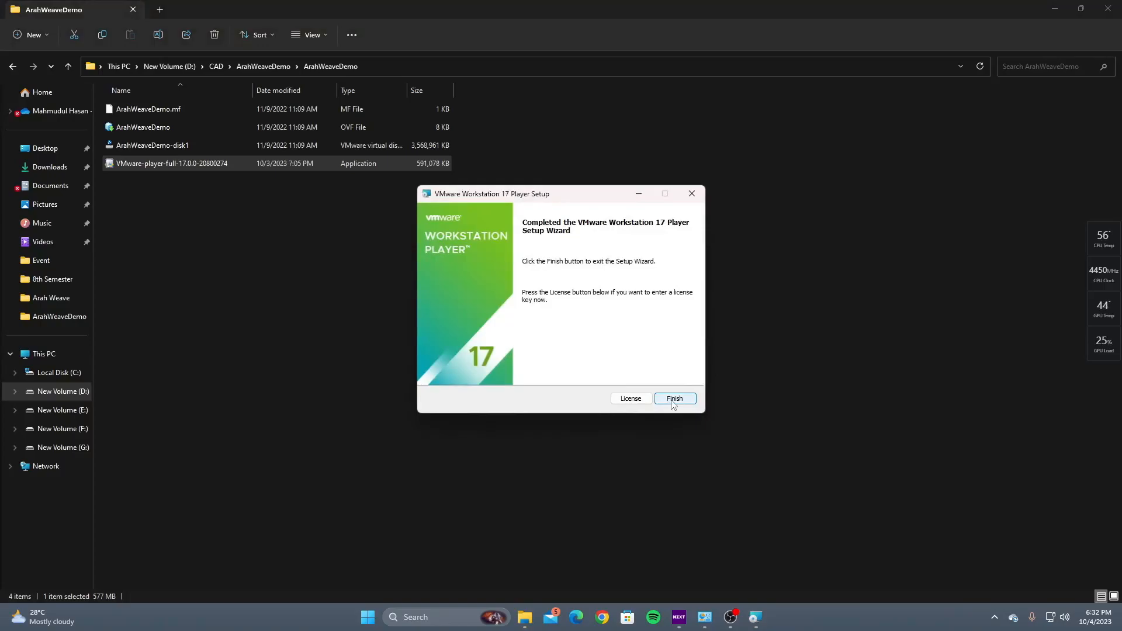
click(675, 400)
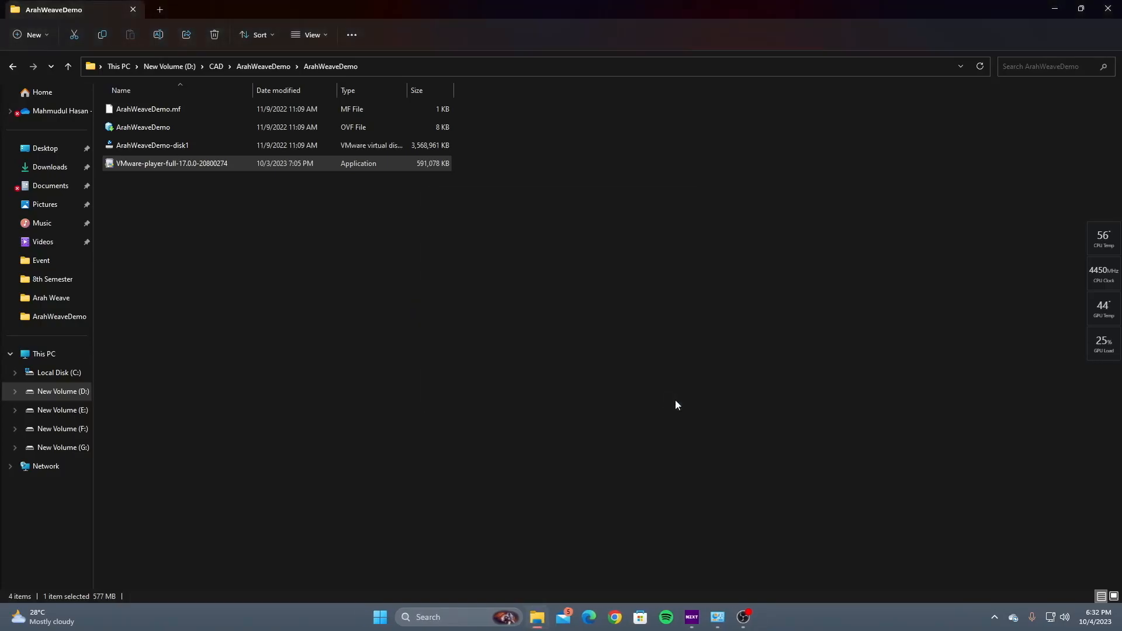
Minimise File Explorer, refresh the desktop and launch VMware Workstation 17 Player from its desktop shortcut.
click(1055, 8)
right_click(527, 105)
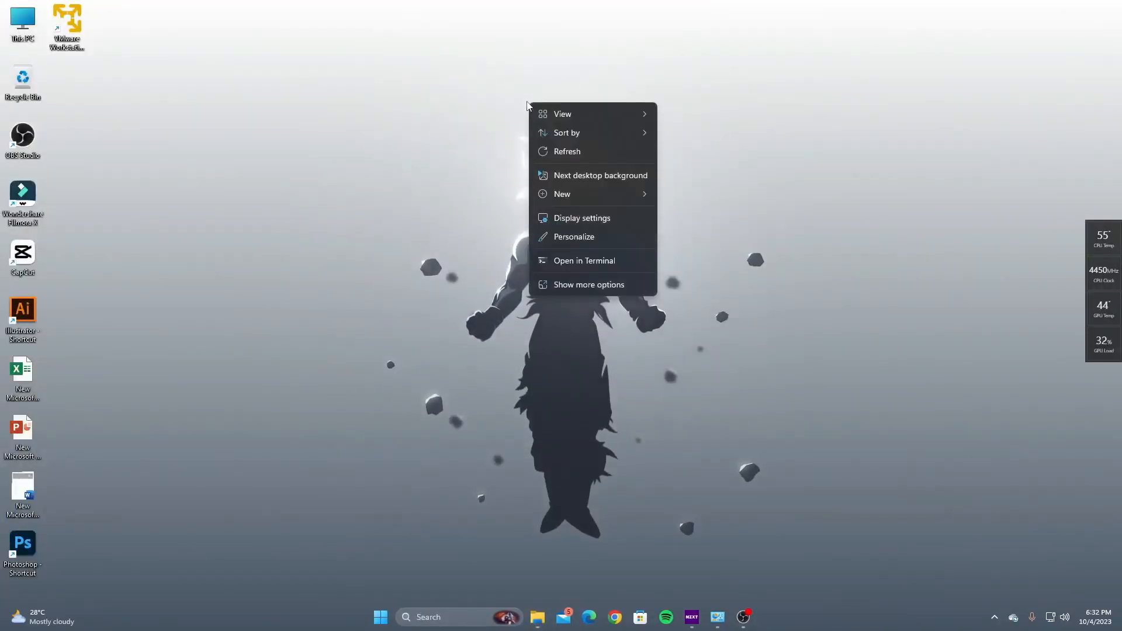
click(564, 151)
right_click(548, 145)
click(578, 197)
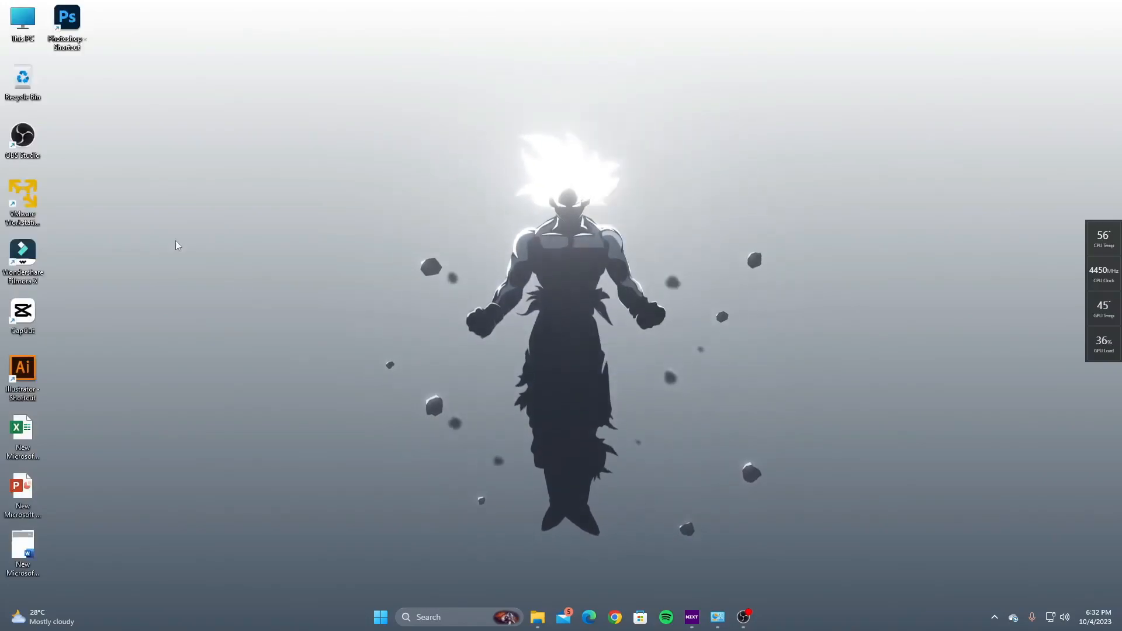
double_click(22, 214)
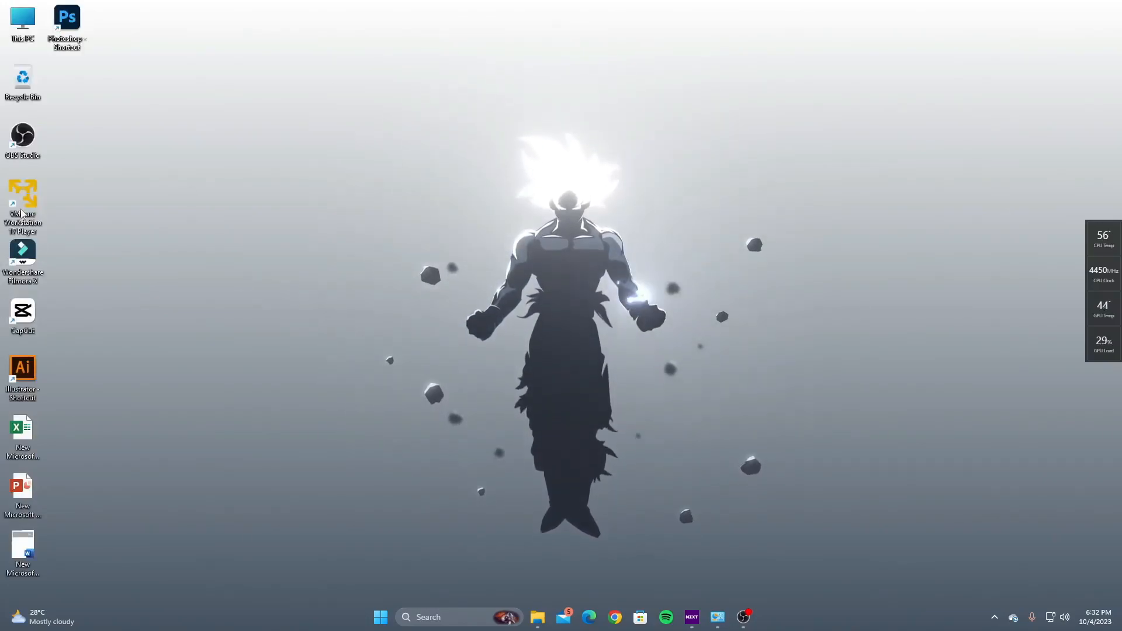
right_click(21, 214)
click(80, 201)
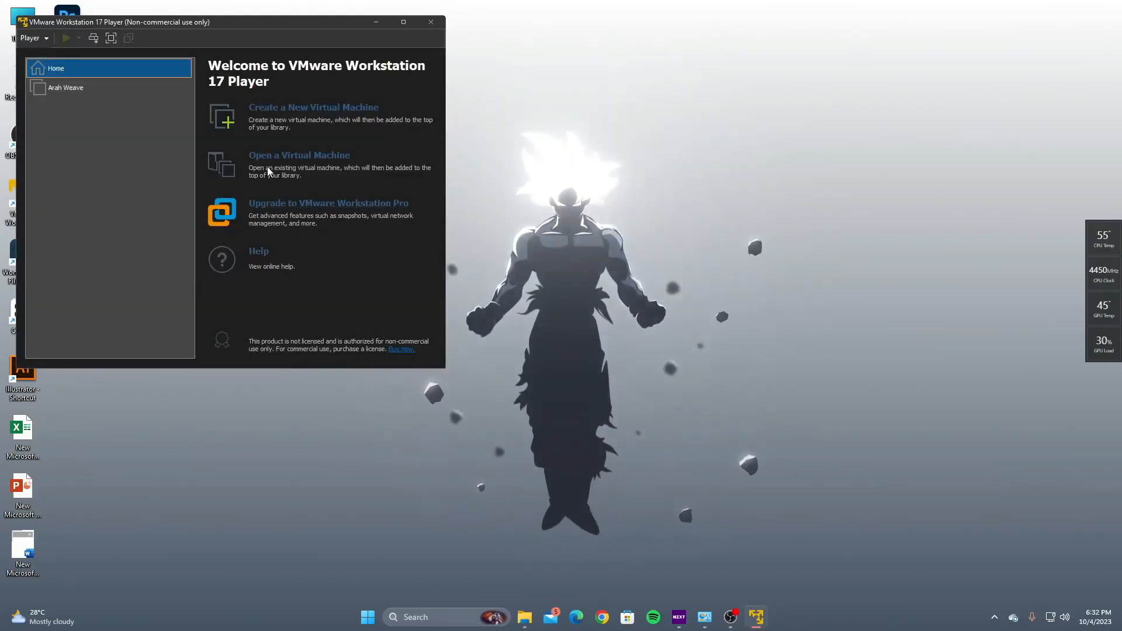
Delete the existing Arah Weave virtual machine from disk and confirm the deletion.
click(68, 89)
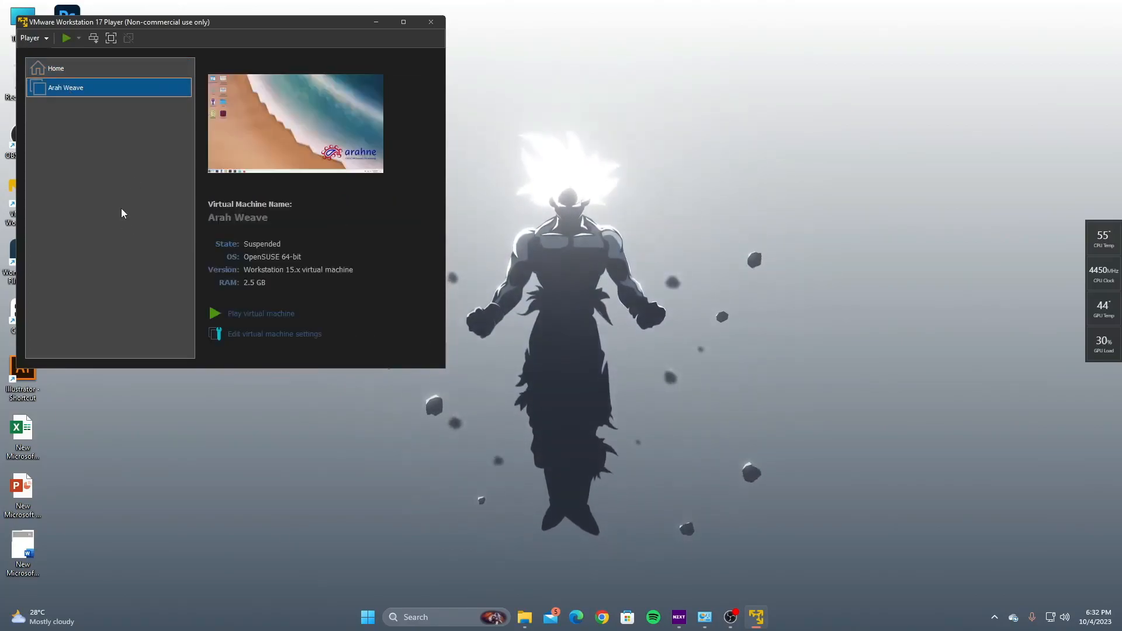
key(Delete)
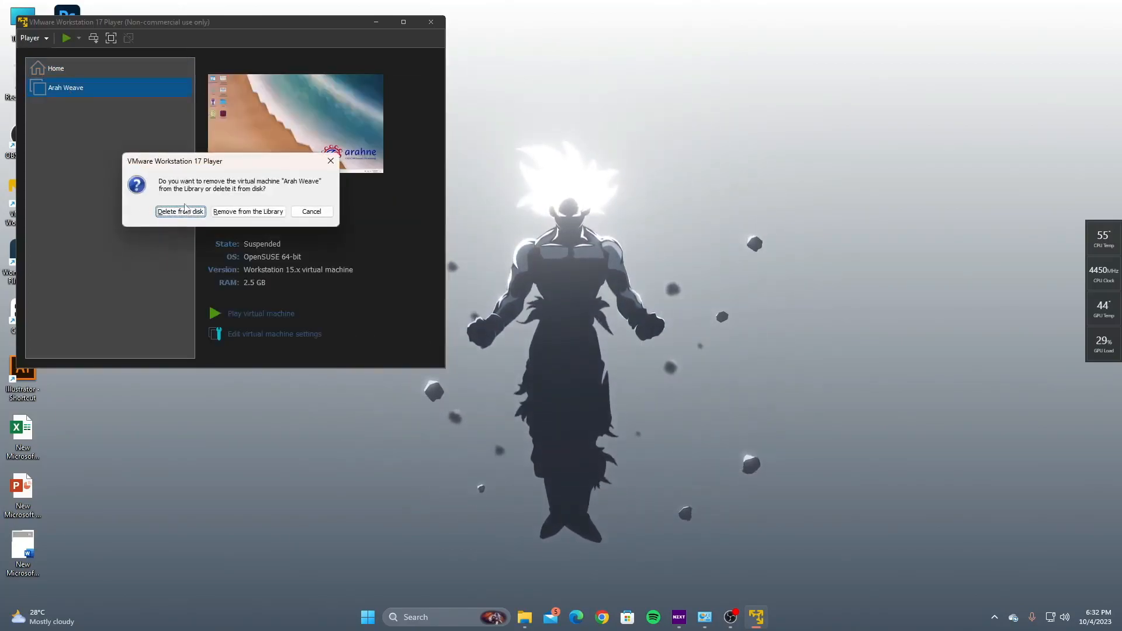
click(181, 212)
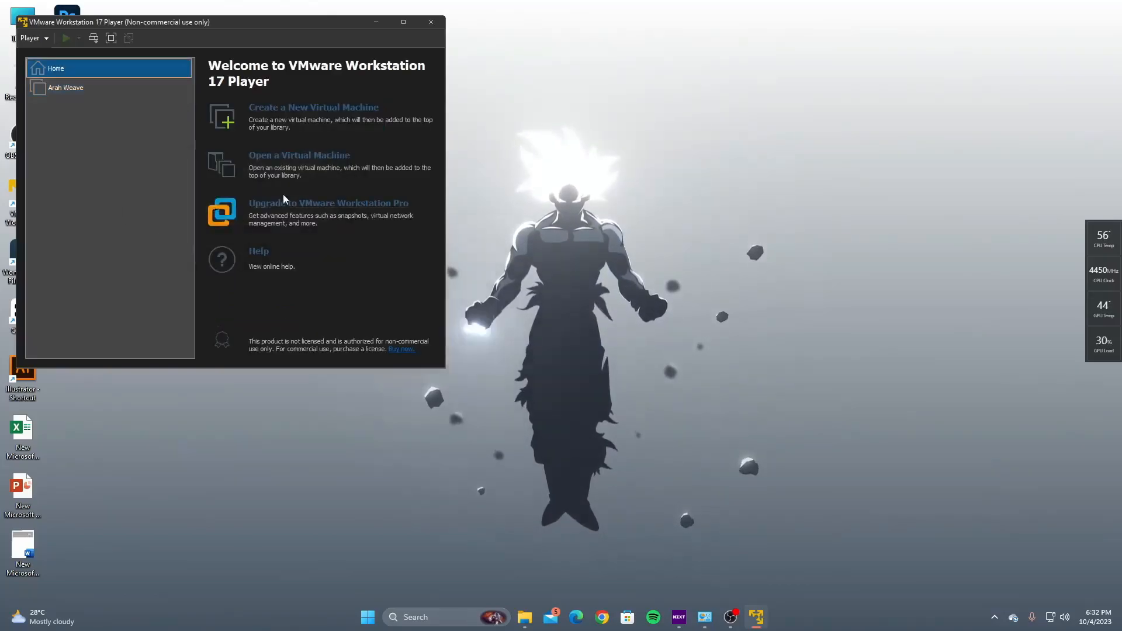
key(Return)
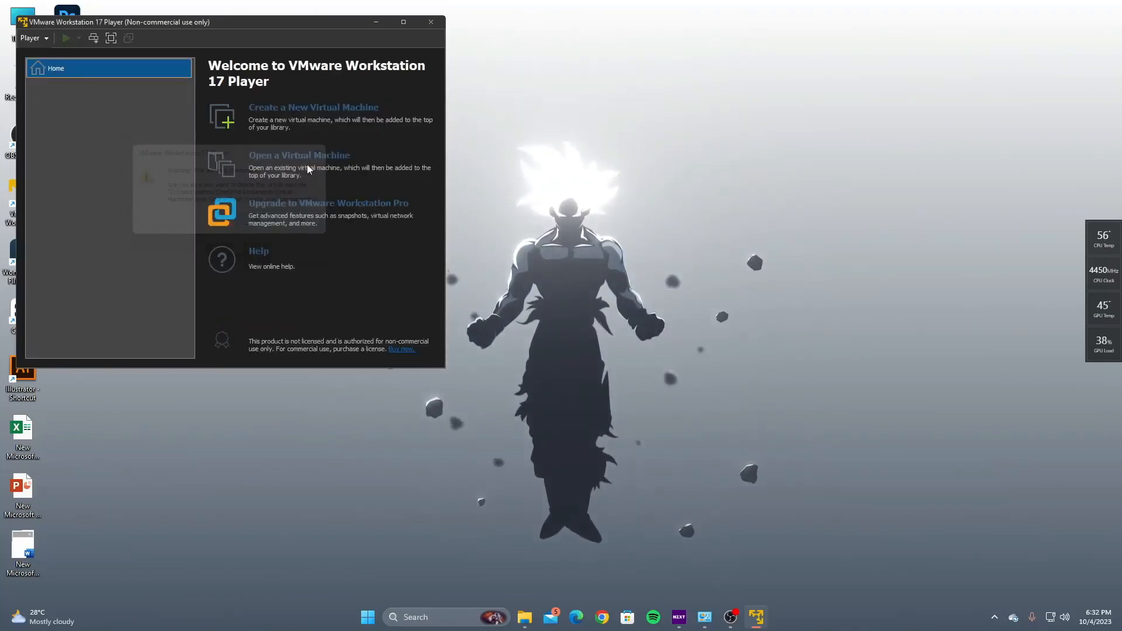
Open the ArahWeaveDemo OVF file from D:\CAD\ArahWeaveDemo\ArahWeaveDemo as a virtual machine.
click(298, 156)
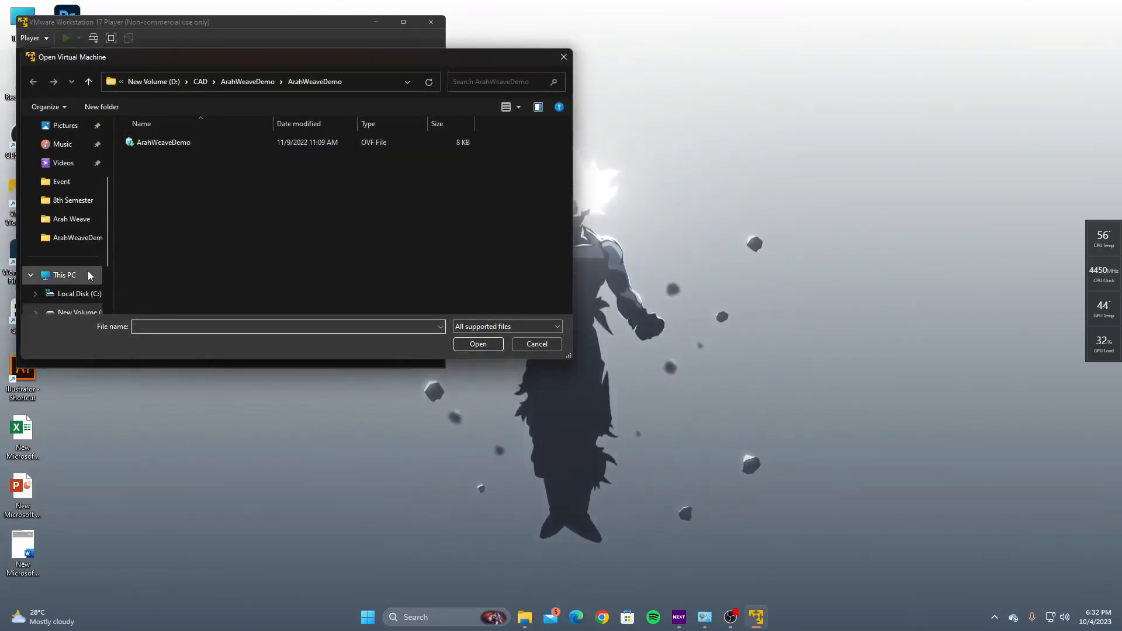
scroll(84, 270, down, 1)
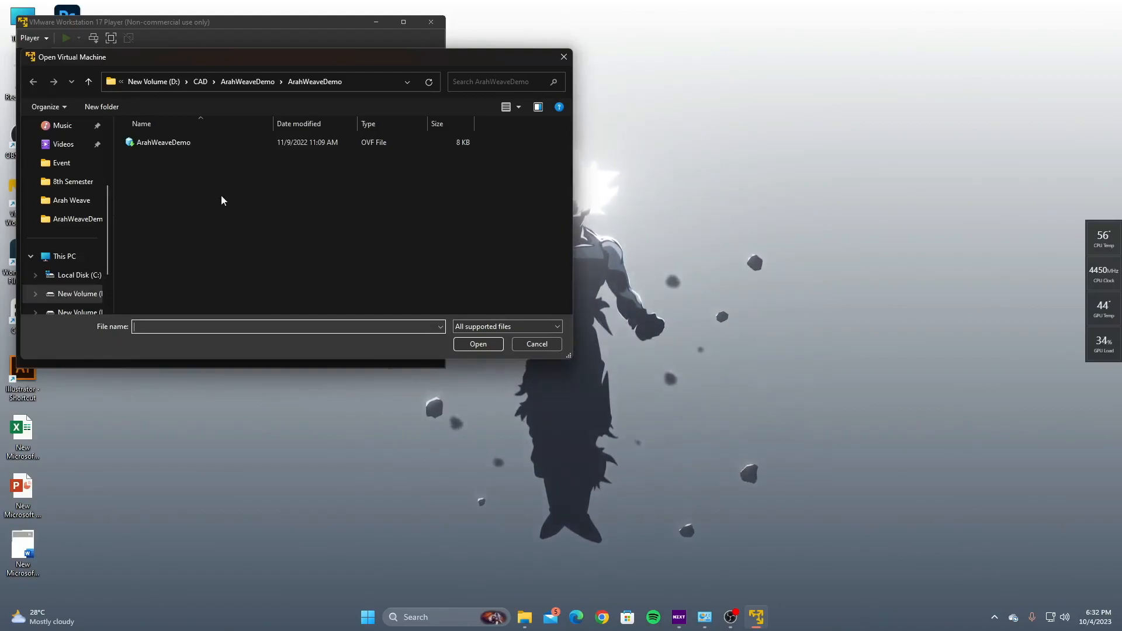
click(88, 81)
click(89, 81)
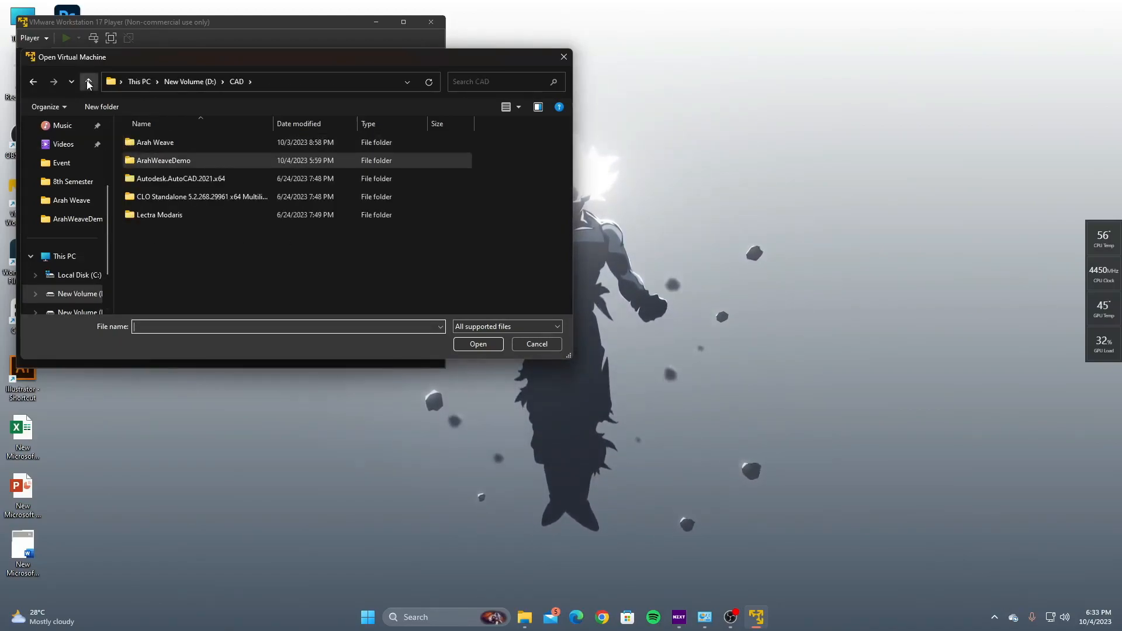
double_click(151, 163)
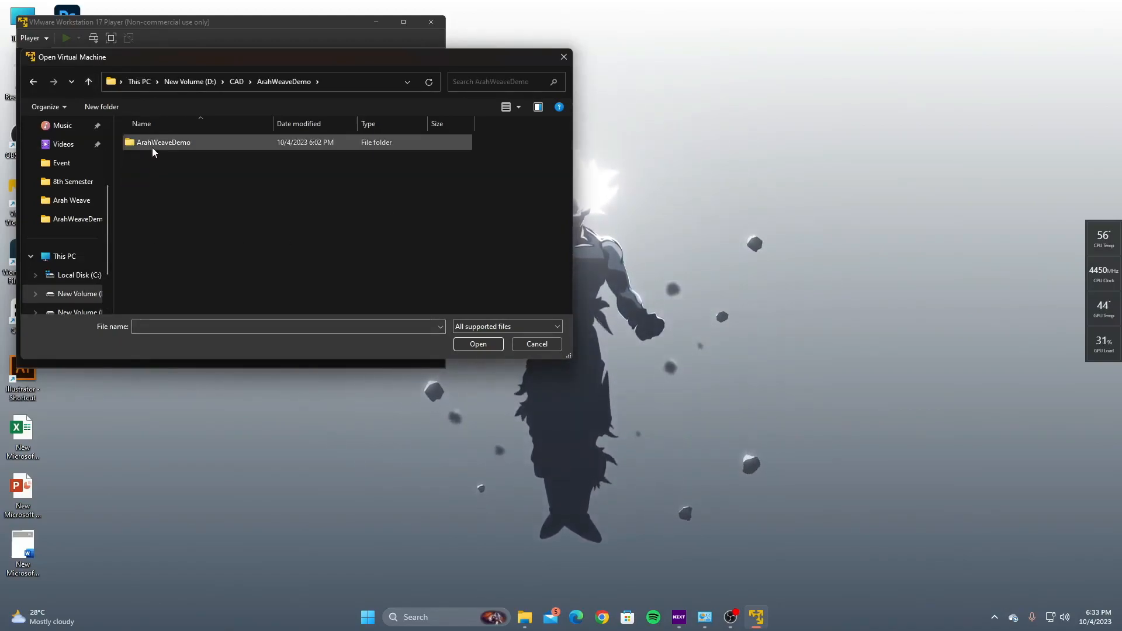
double_click(152, 145)
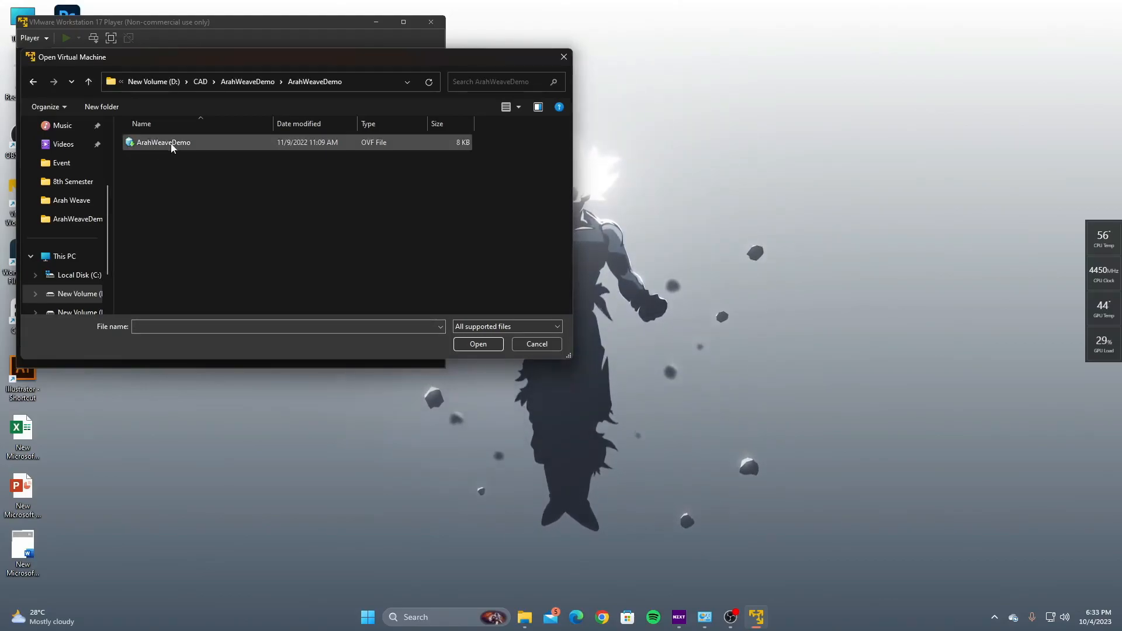
click(173, 147)
click(483, 345)
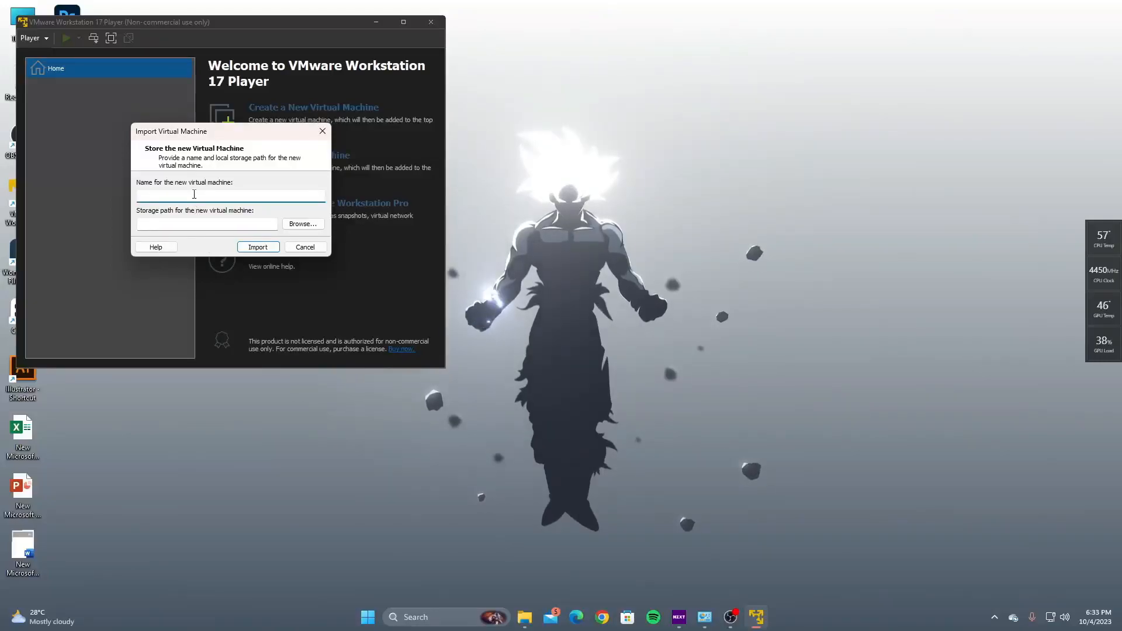
Name the new virtual machine "Arah Weave", keep the proposed storage path and import it.
text(RA)
key(BackSpace)
key(BackSpace)
text(Ar)
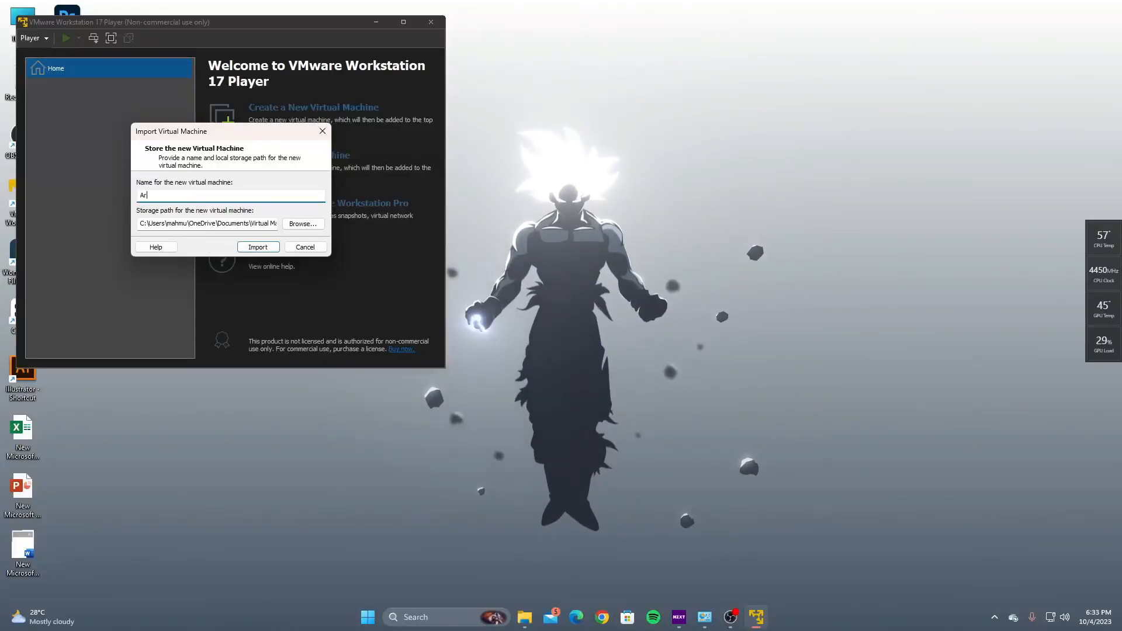
text(ah )
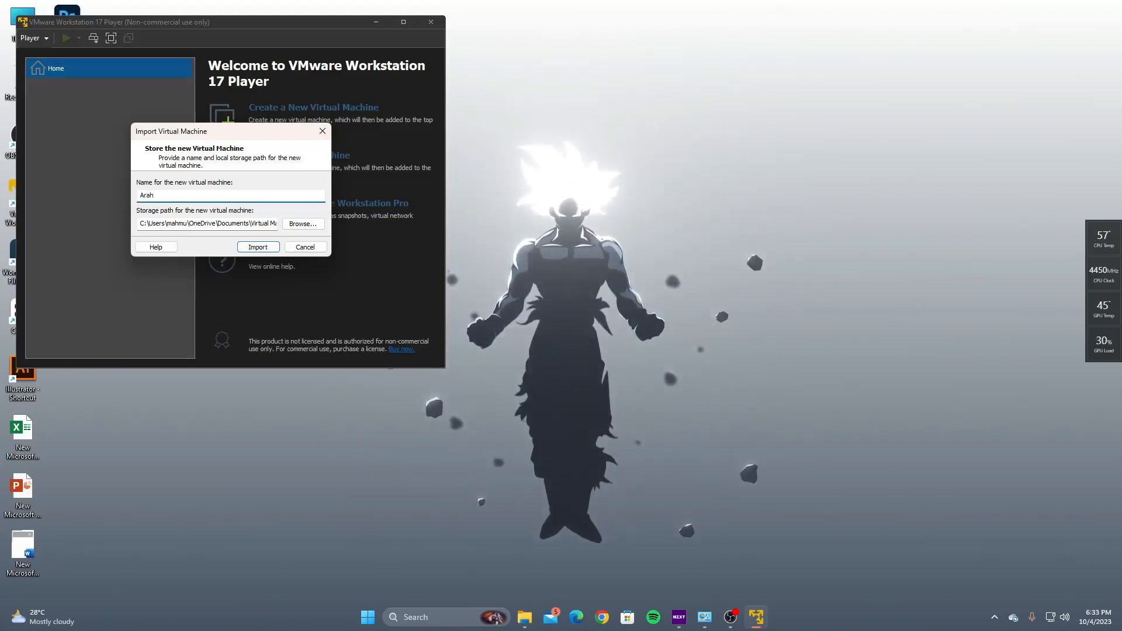
text(Weave)
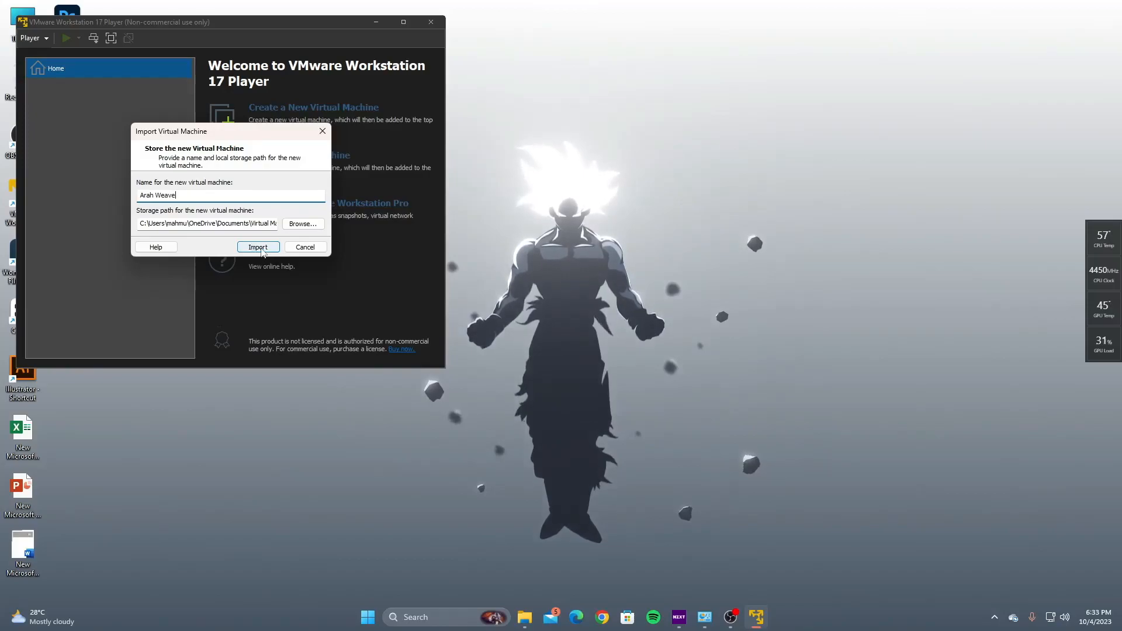
key(Return)
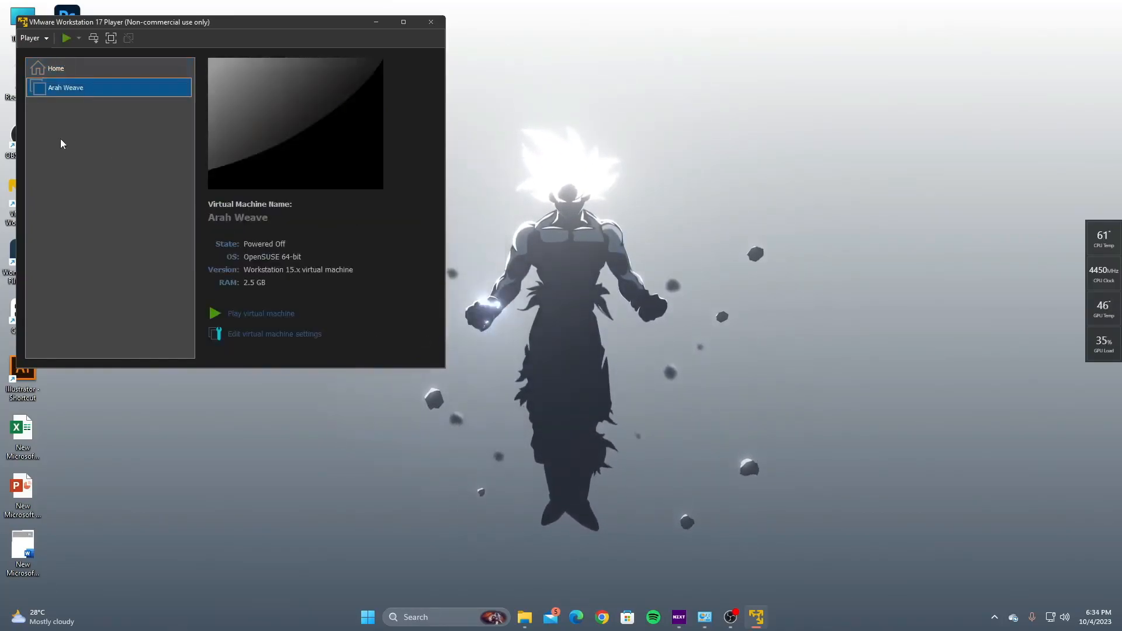
Start the Arah Weave virtual machine and maximise its window once the guest desktop has loaded.
click(258, 316)
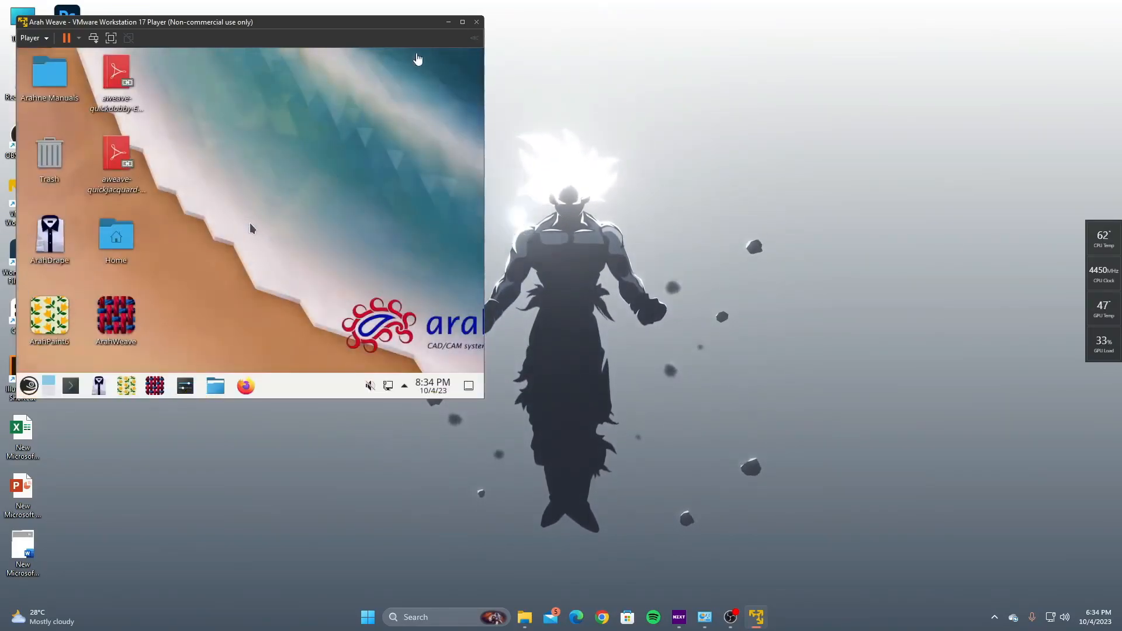
click(463, 23)
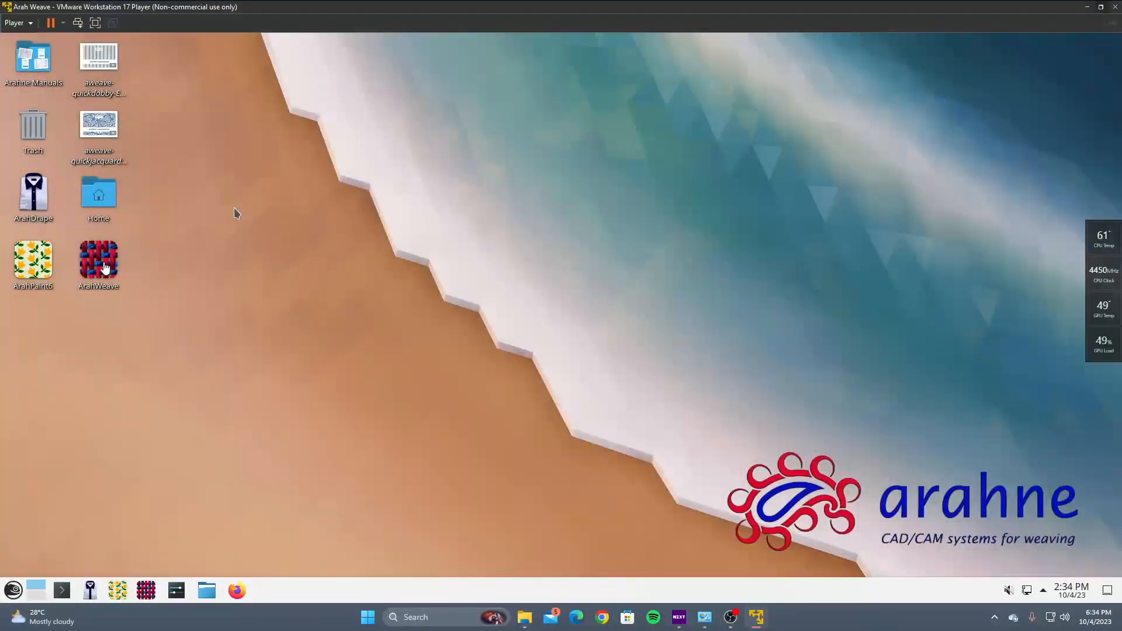
Launch ArahWeave in the virtual machine and narrow its fabric window to roughly a third of the desktop width.
click(112, 272)
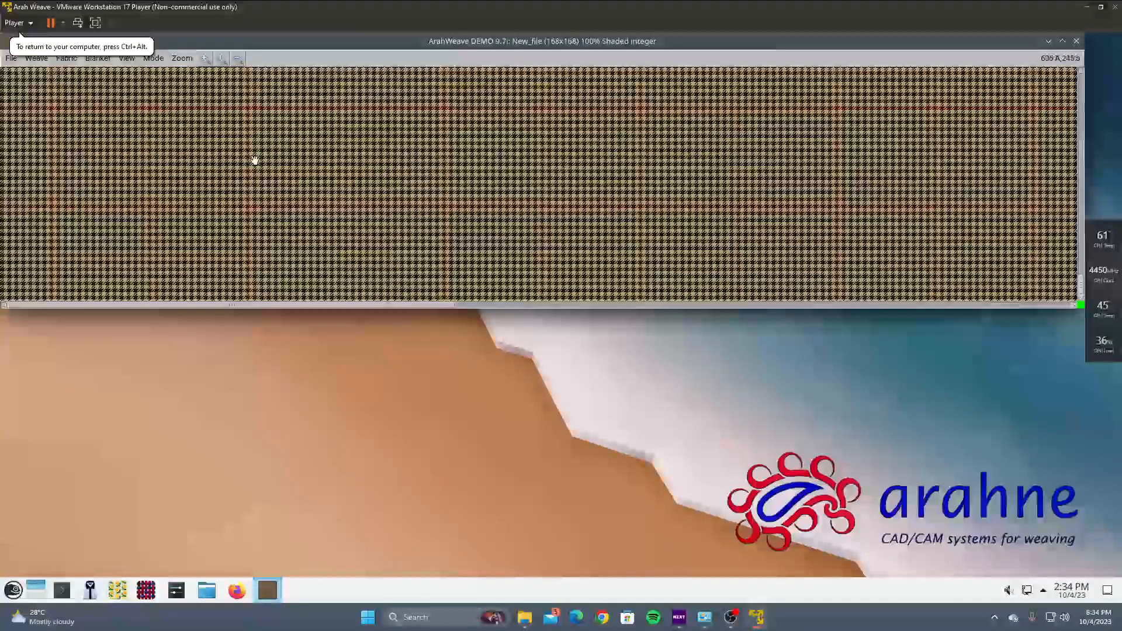
drag(1089, 170, 398, 182)
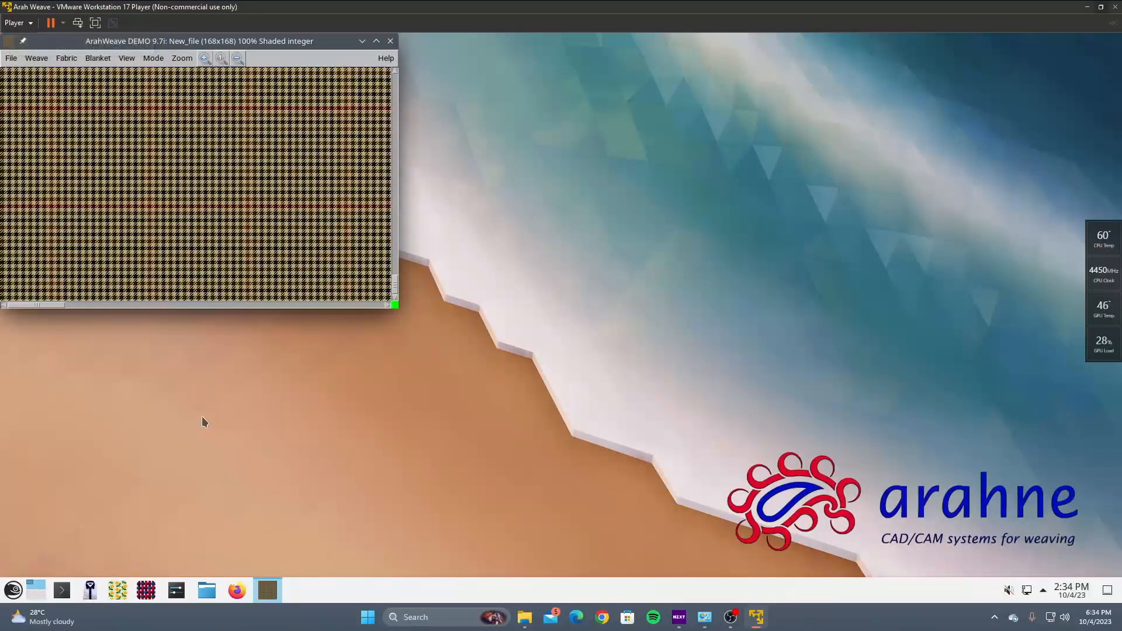
Open the weave editor and place its window beside the fabric window so both are visible.
click(36, 59)
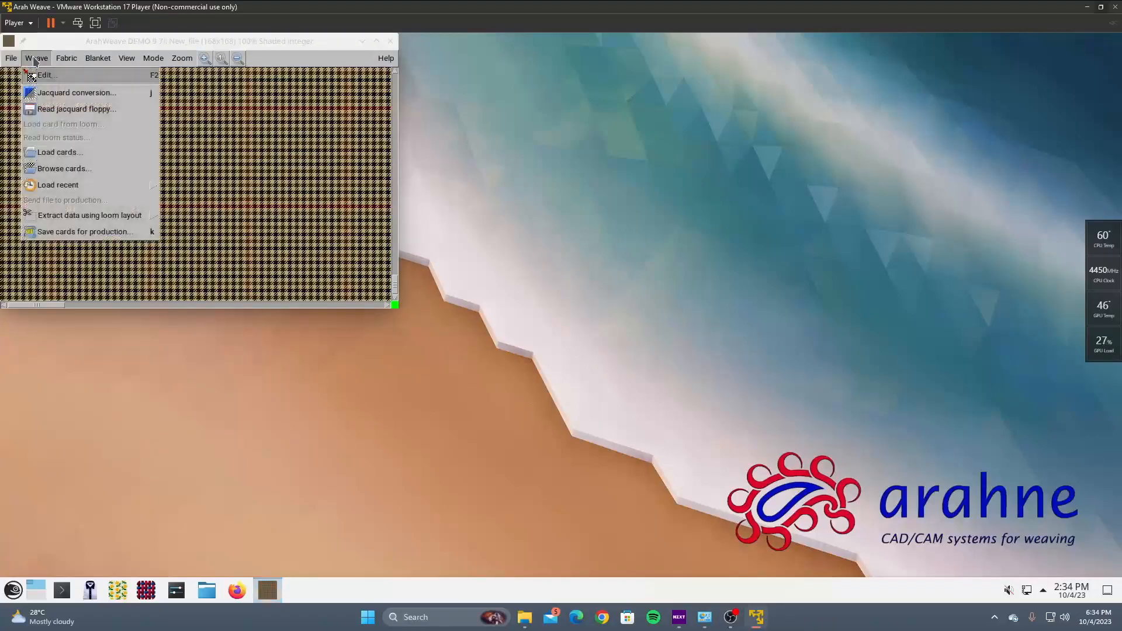
click(45, 80)
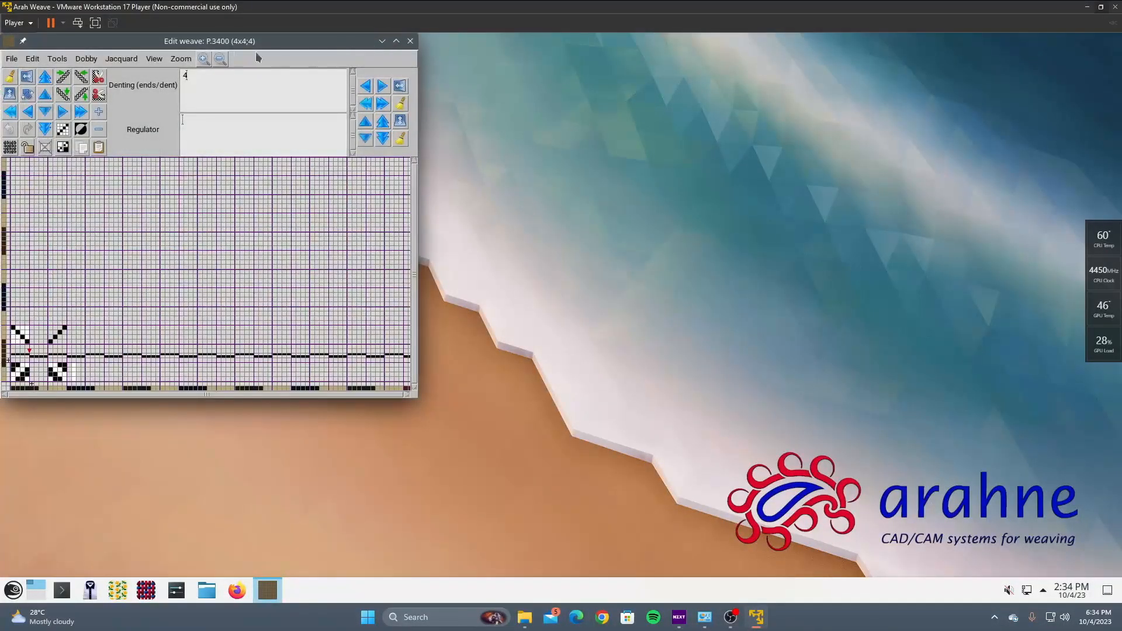
drag(303, 41, 701, 82)
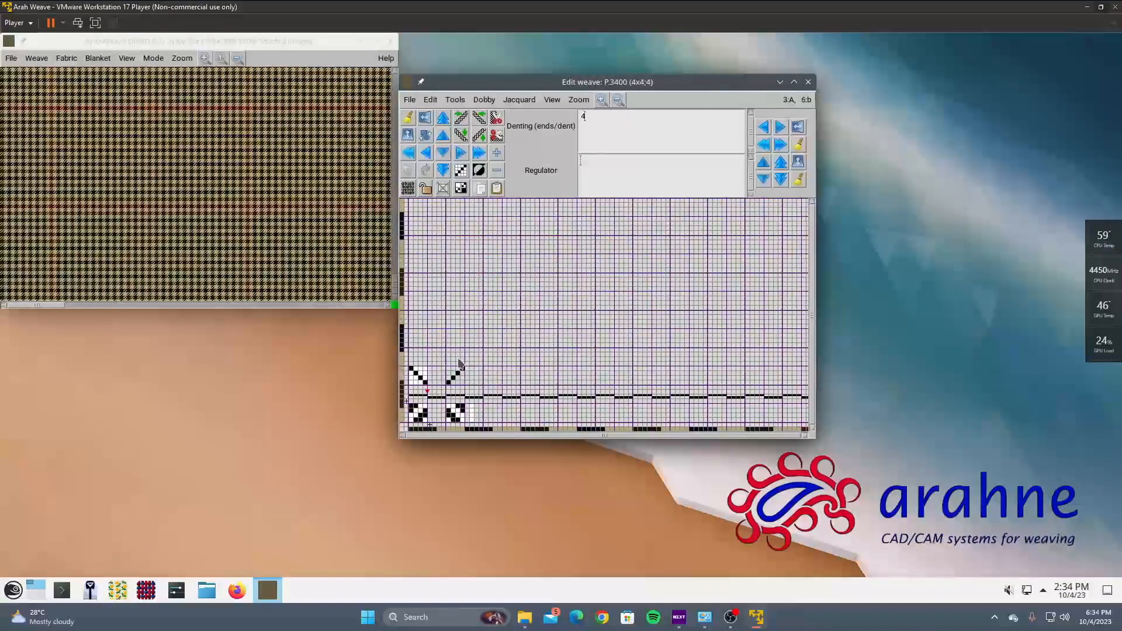
Alter one point of the threading, clear the weave, and mark three new points in a triangle in the threading grid.
click(423, 377)
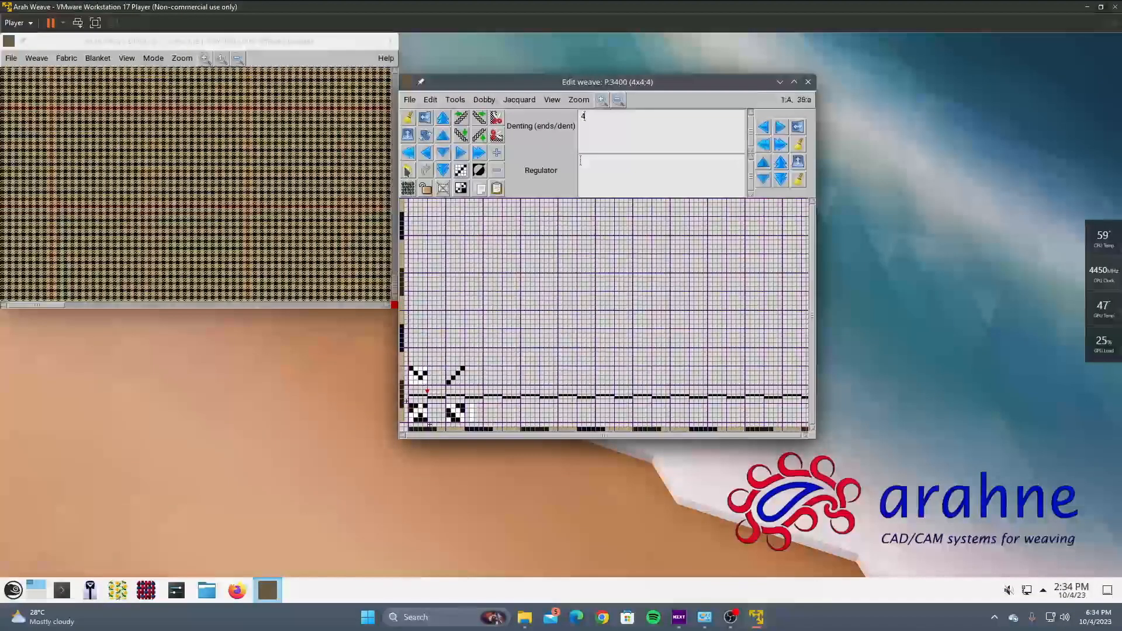
click(408, 120)
click(416, 373)
click(411, 383)
click(421, 383)
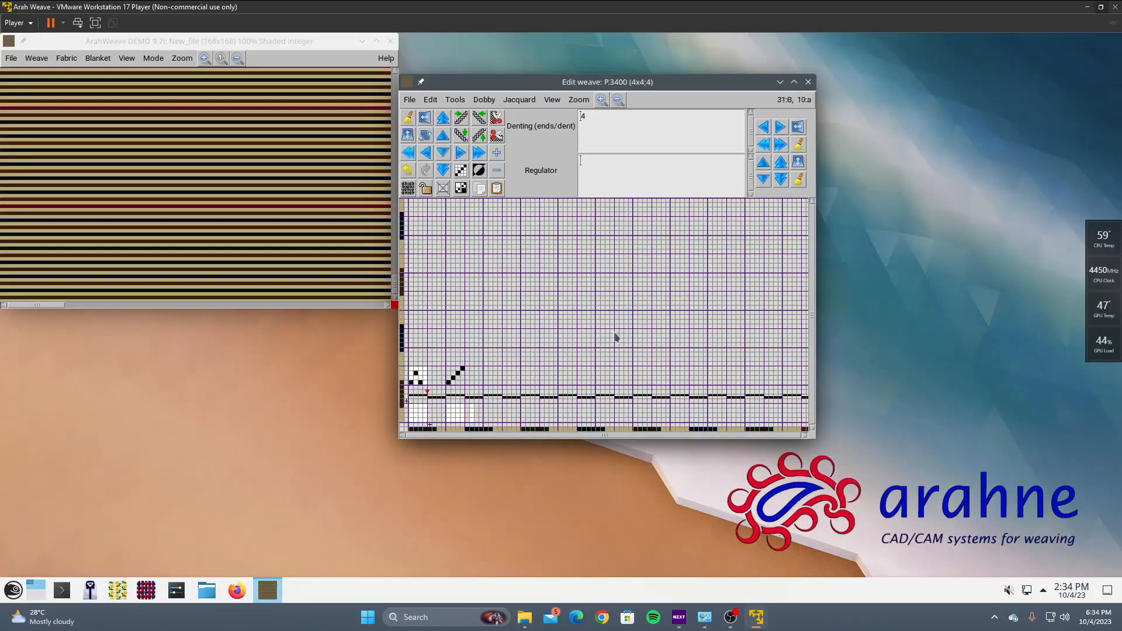